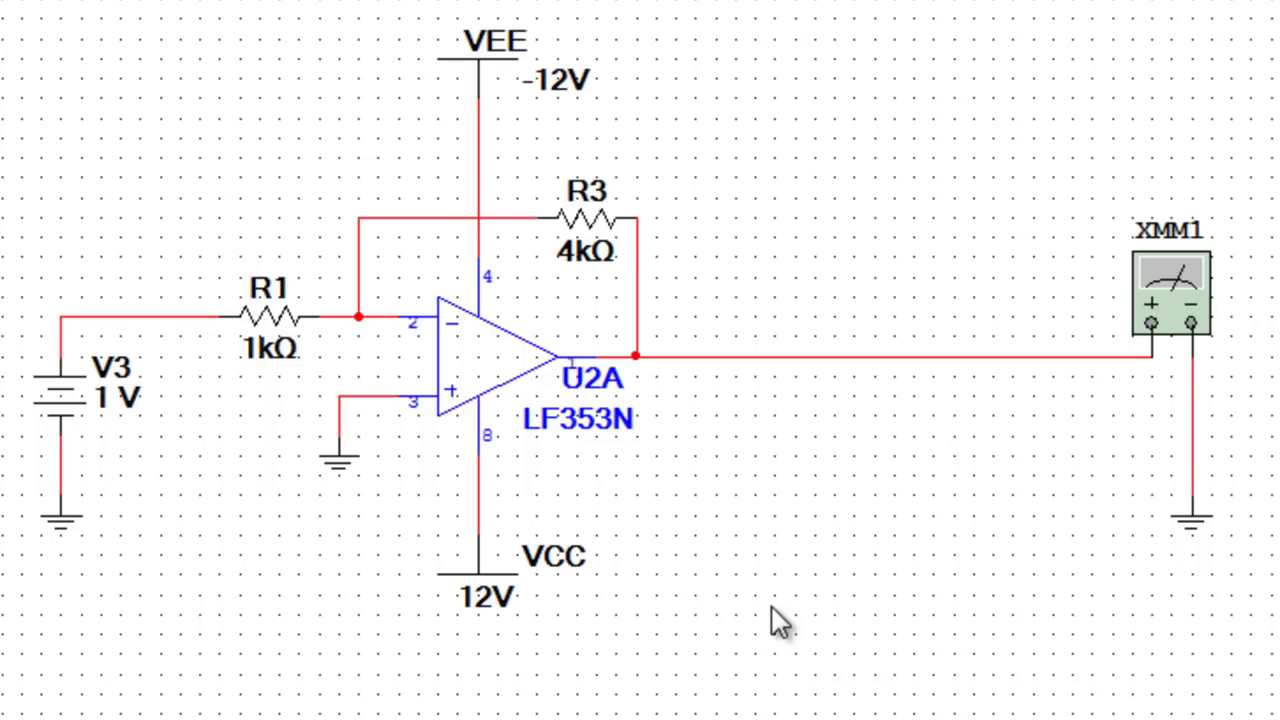
# Open multimeter XMM1 in the Inversor DC circuit and read the amplifier's output voltage
pyautogui.doubleClick(1171, 280)
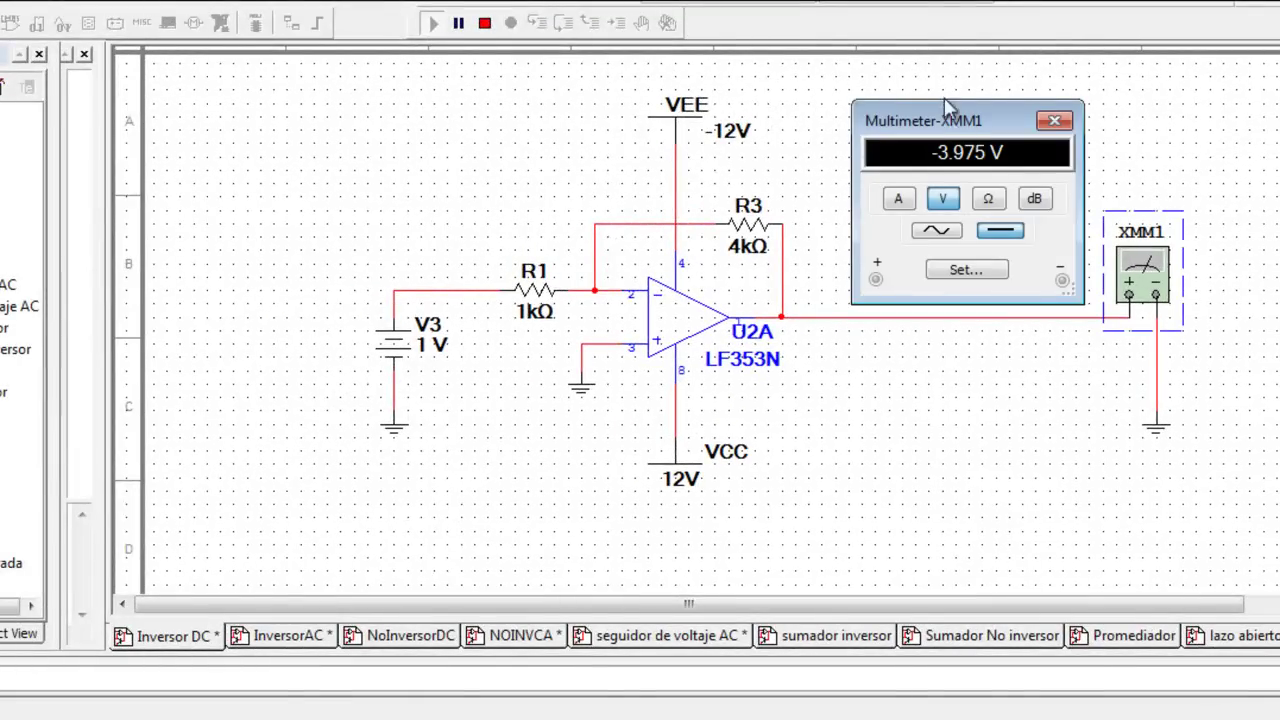
pyautogui.moveTo(950, 116); pyautogui.dragTo(944, 89)
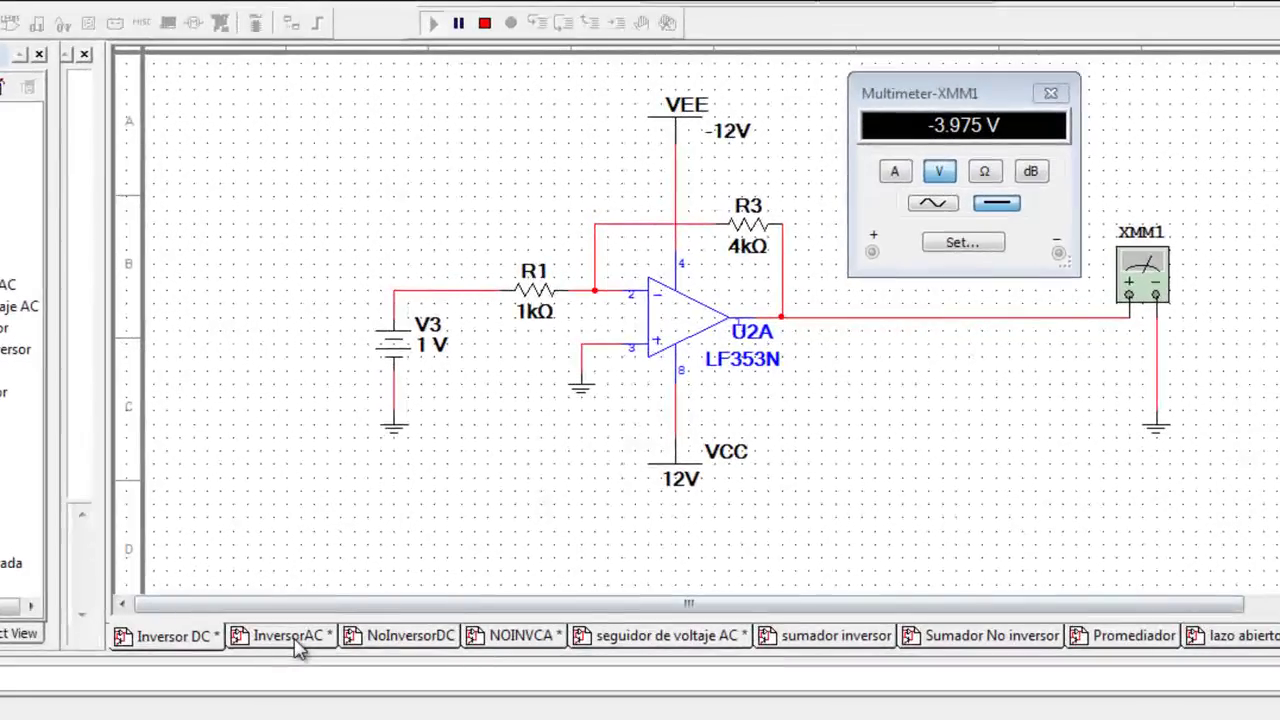
# Rerun the simulation of the InversorAC circuit and compare its input and output waveforms on oscilloscope XSC1
pyautogui.click(372, 584)
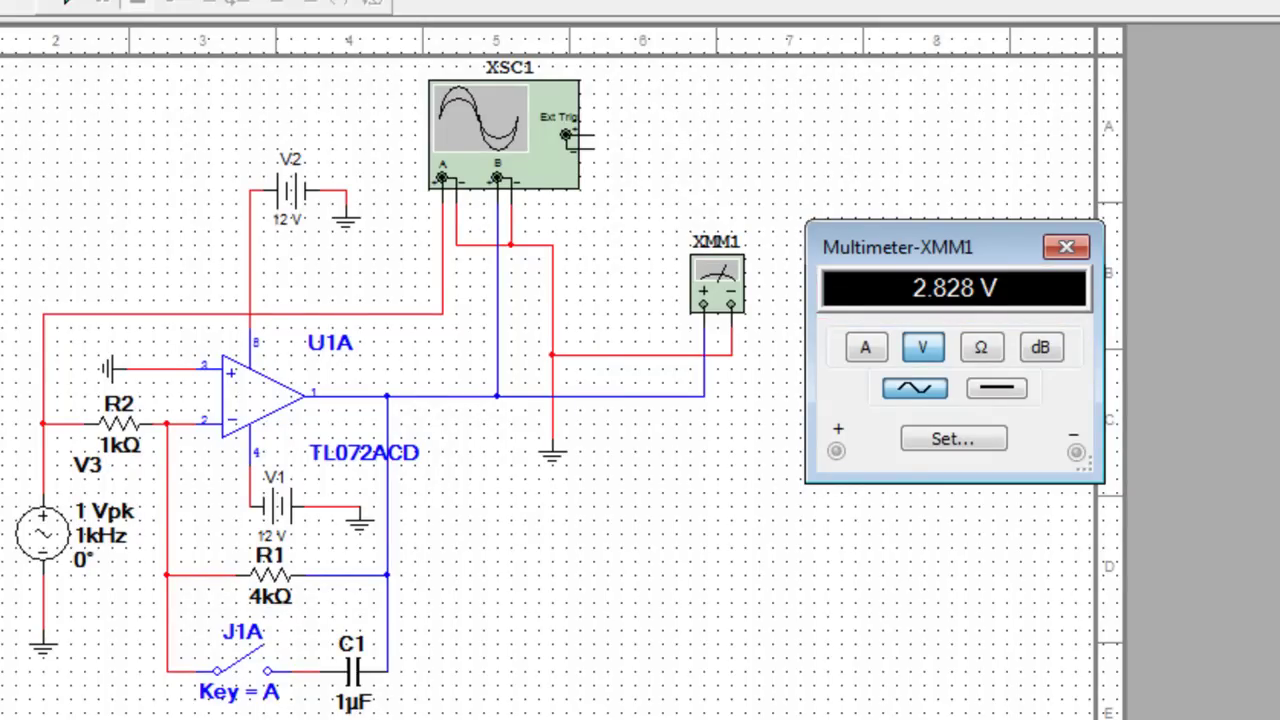
pyautogui.click(72, 8)
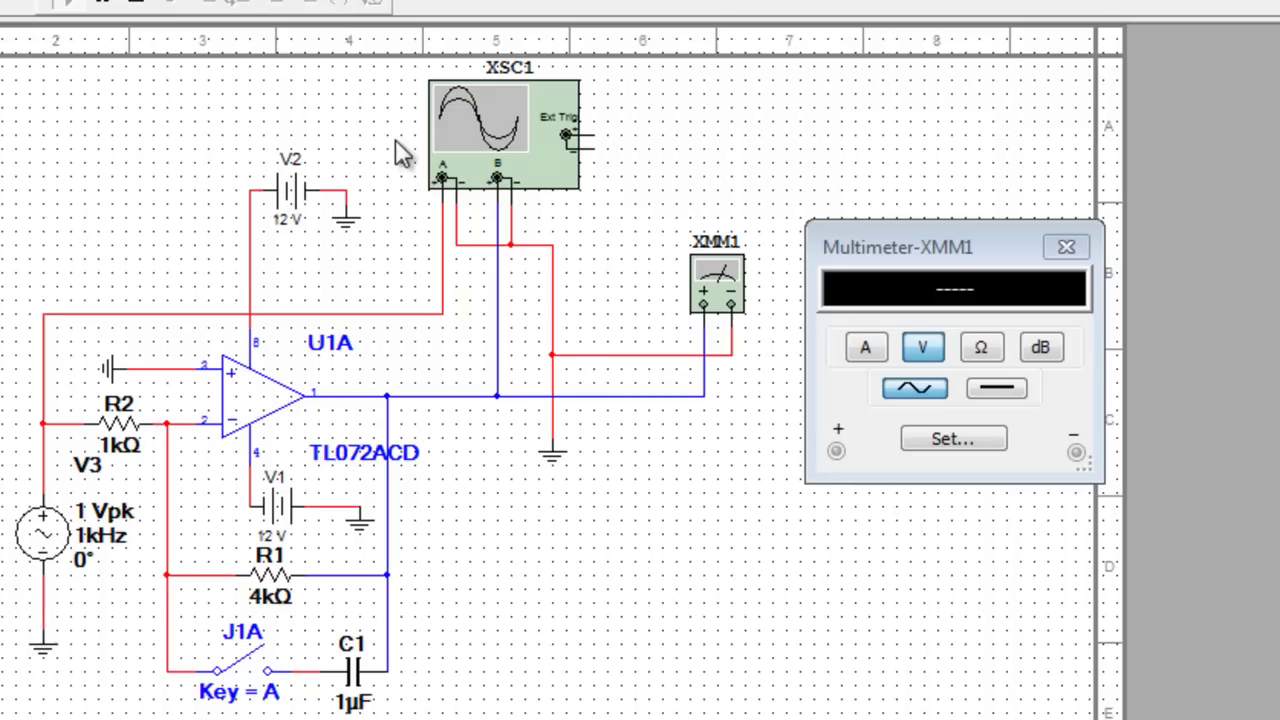
pyautogui.press('F5')
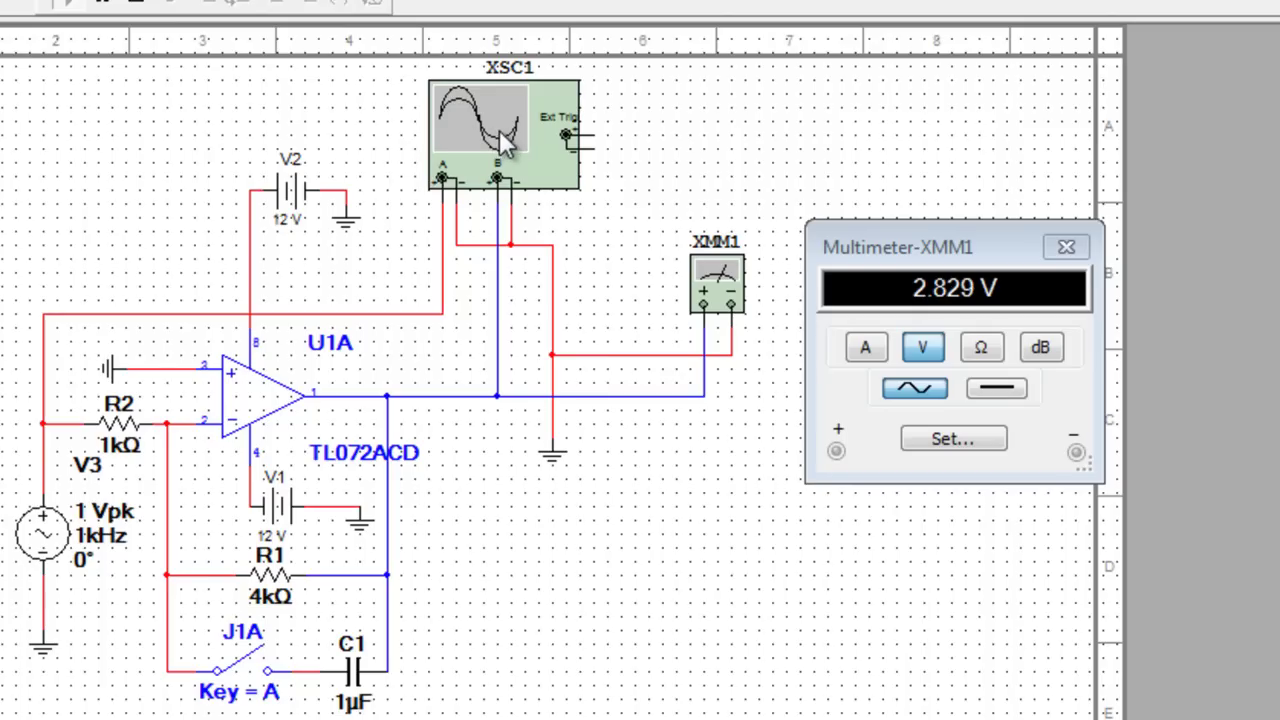
pyautogui.doubleClick(503, 143)
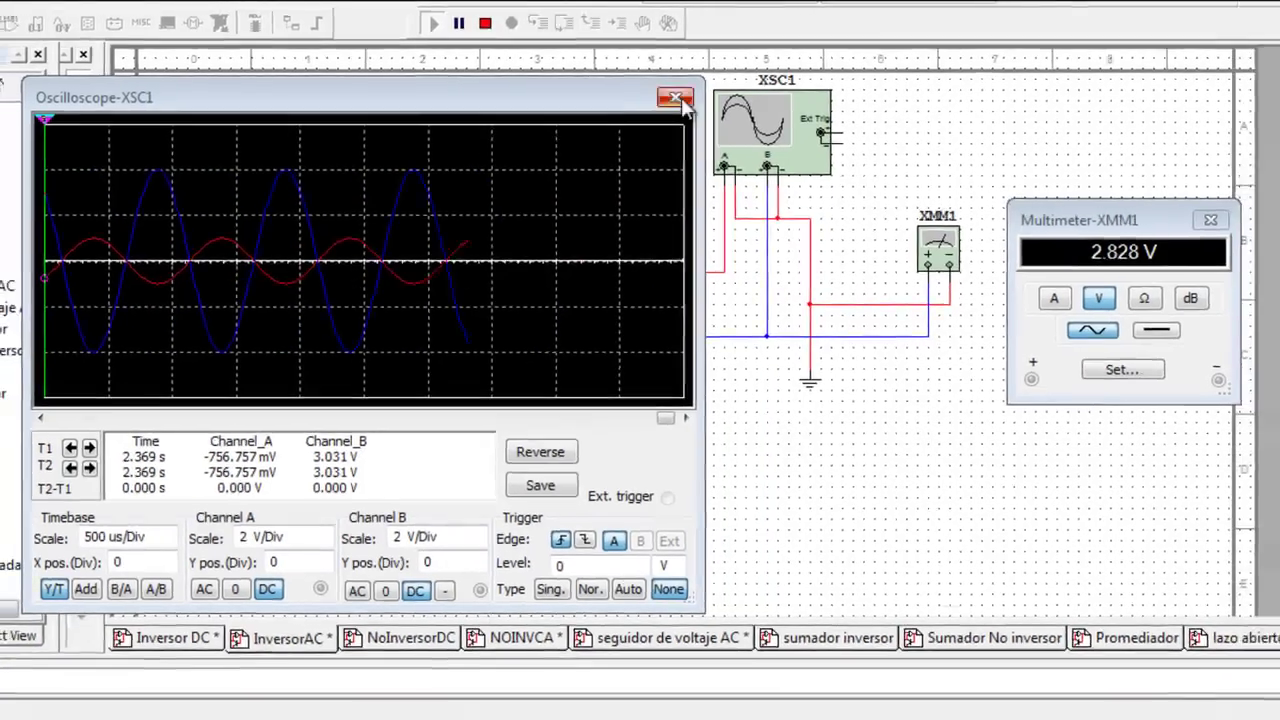
pyautogui.click(677, 100)
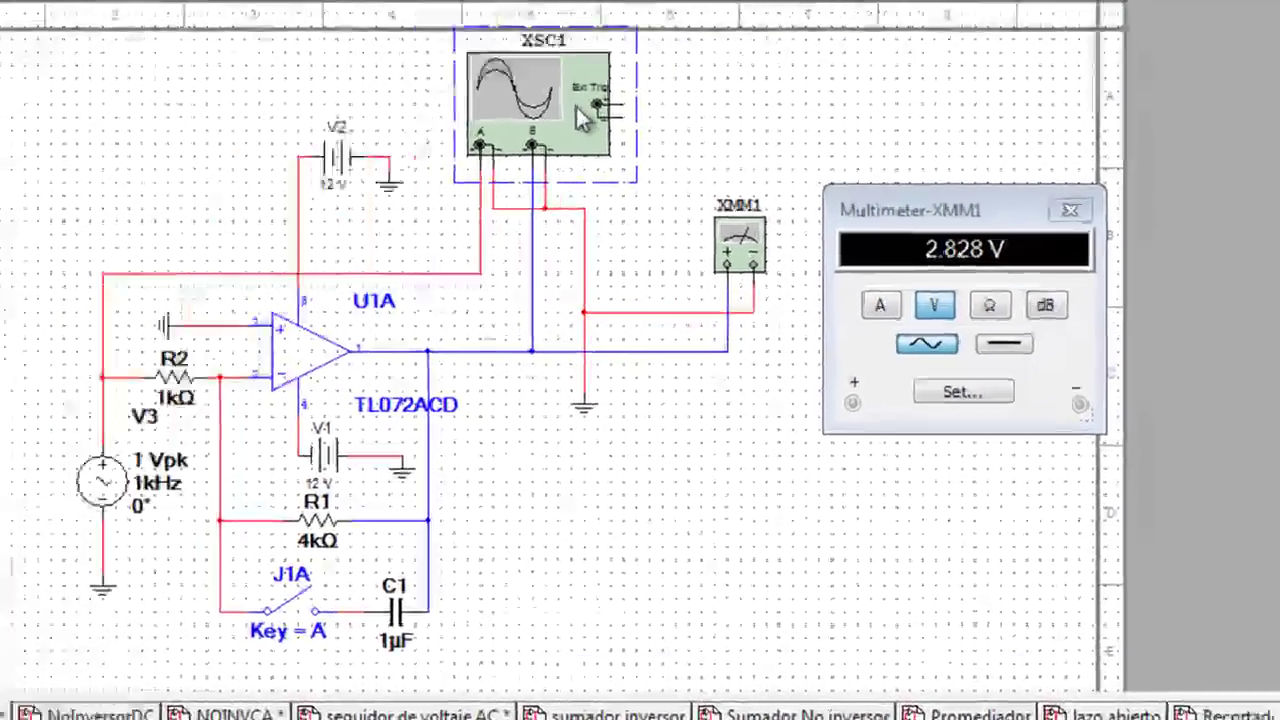
# Reopen oscilloscope XSC1 and close switch J1A to connect capacitor C1 across feedback resistor R1
pyautogui.doubleClick(585, 117)
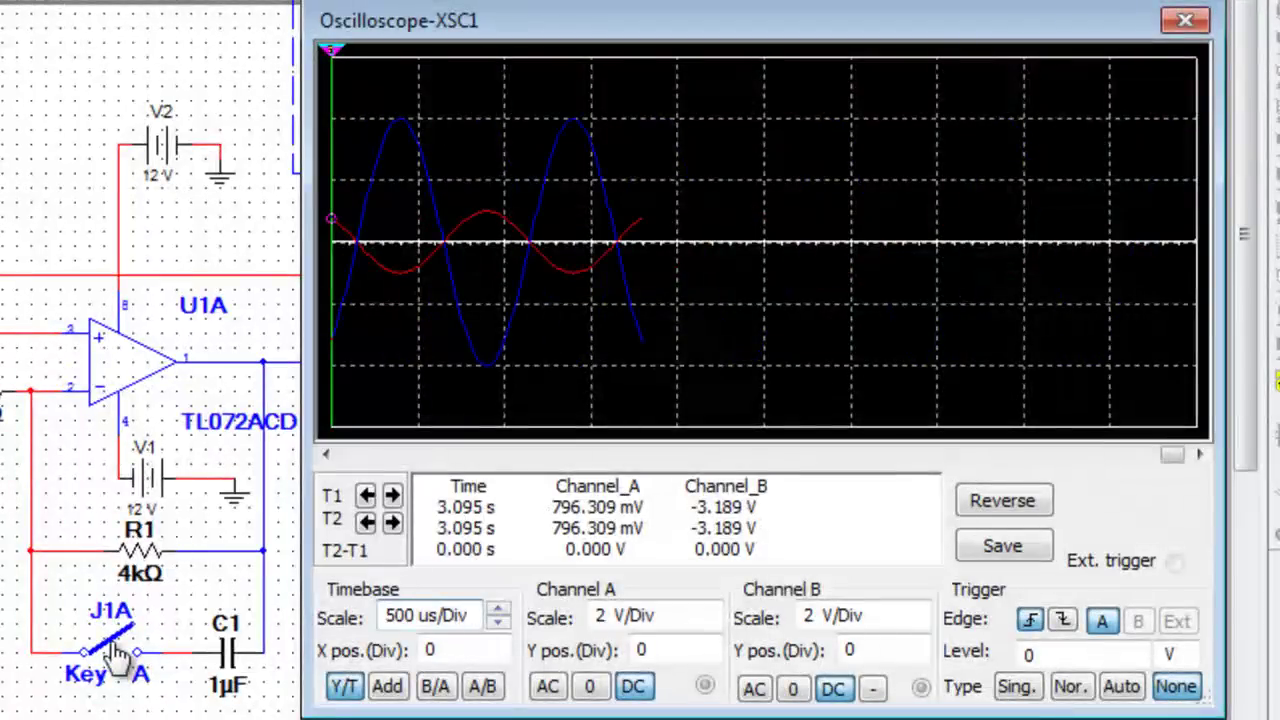
pyautogui.click(115, 655)
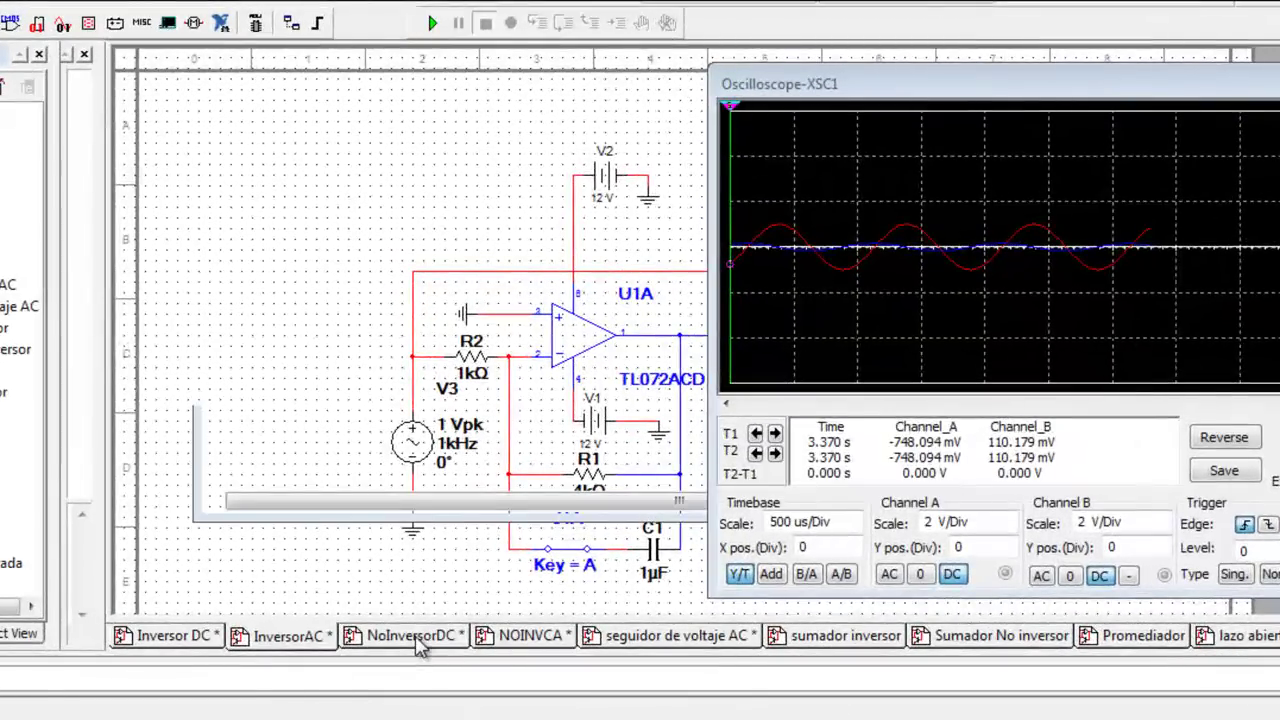
# In the NoInversorDC circuit, set feedback resistor R2 to 500 kΩ and rerun the simulation
pyautogui.click(463, 590)
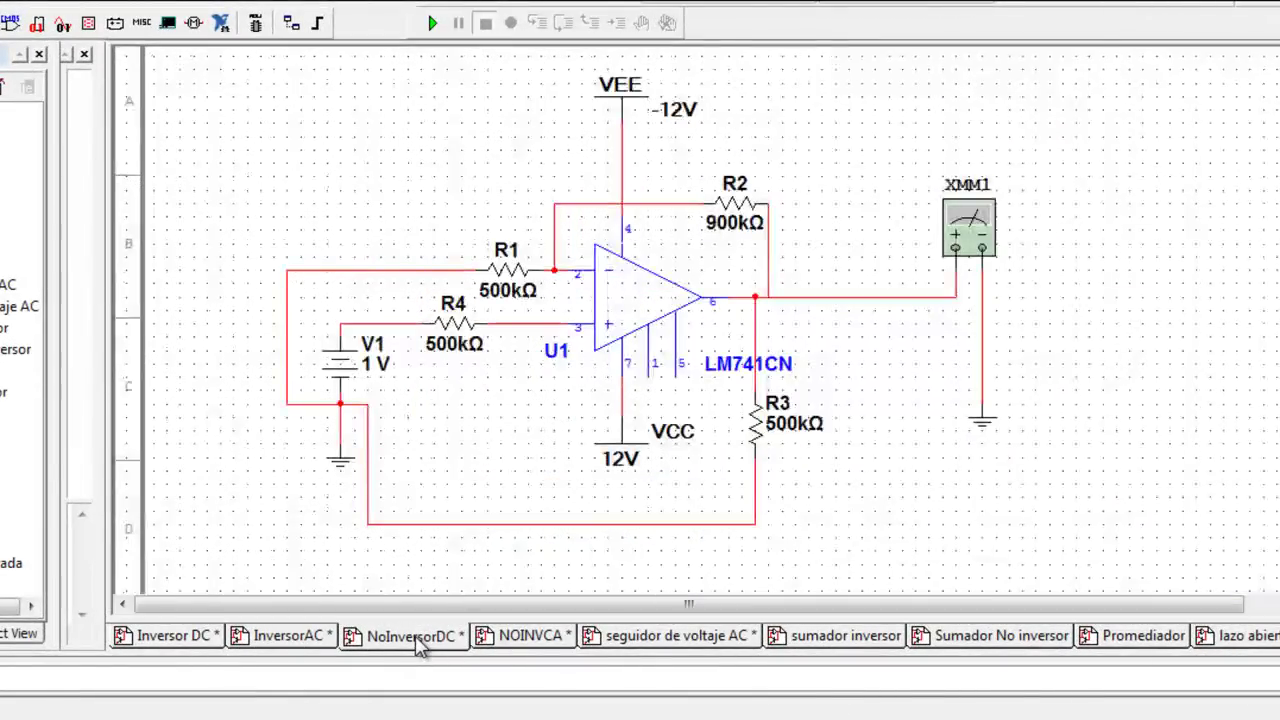
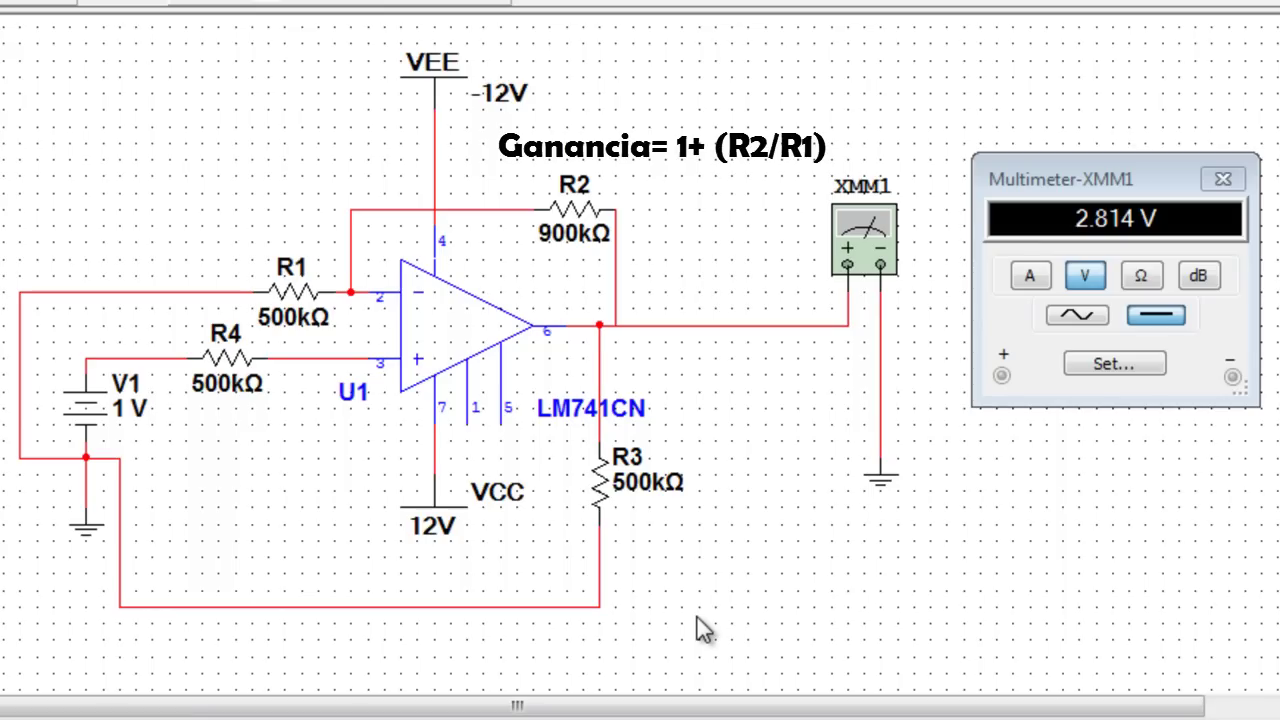
pyautogui.click(572, 207)
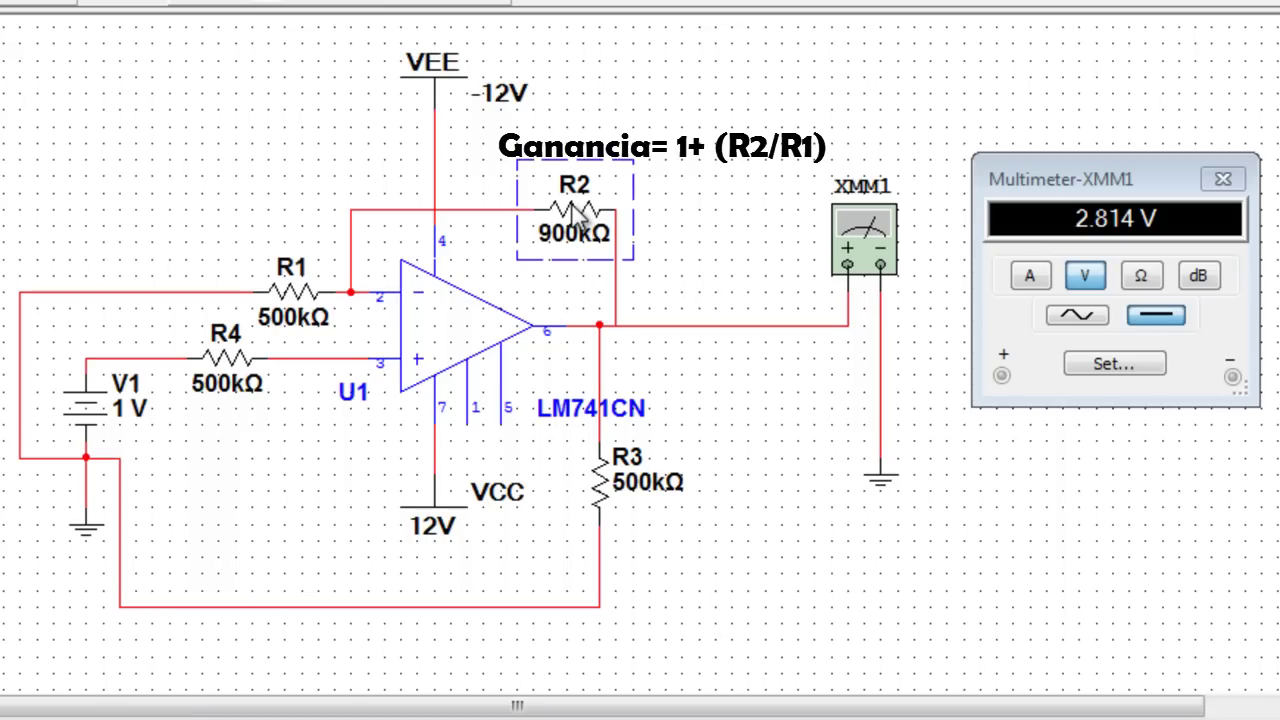
pyautogui.doubleClick(570, 206)
pyautogui.moveTo(362, 72); pyautogui.dragTo(330, 80)
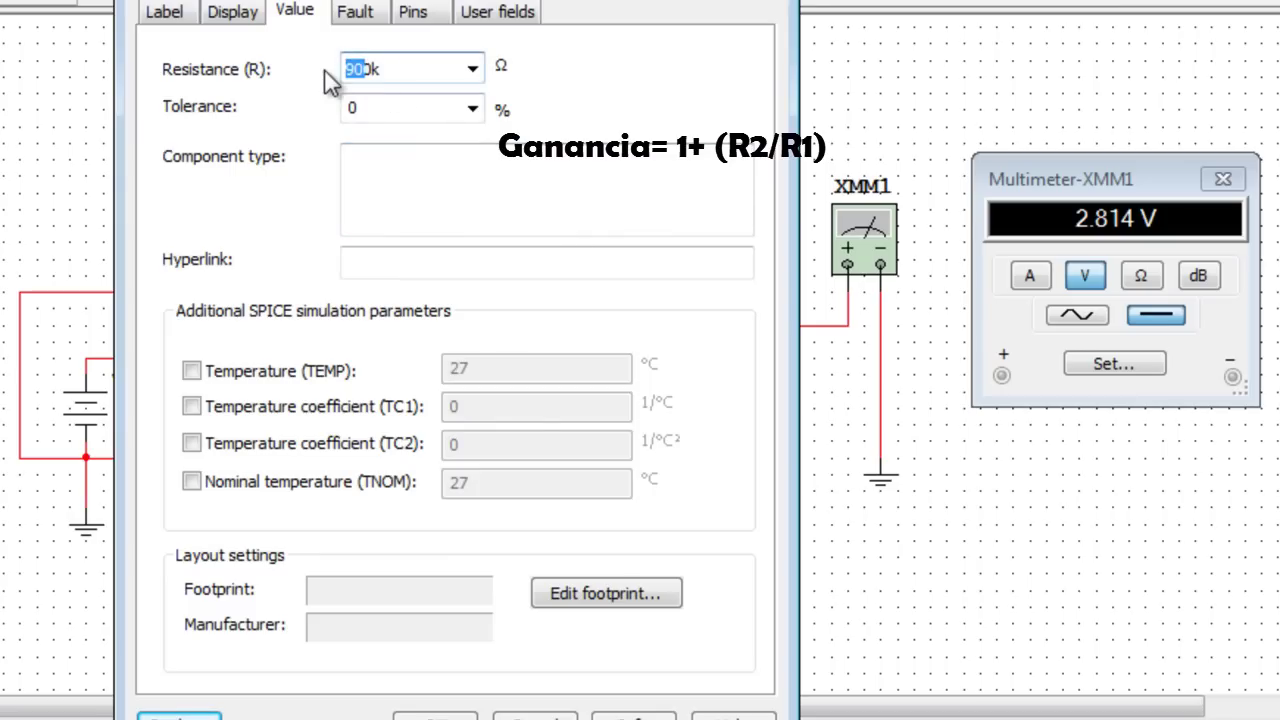
pyautogui.press('BackSpace')
pyautogui.write('50')
pyautogui.press('Return')
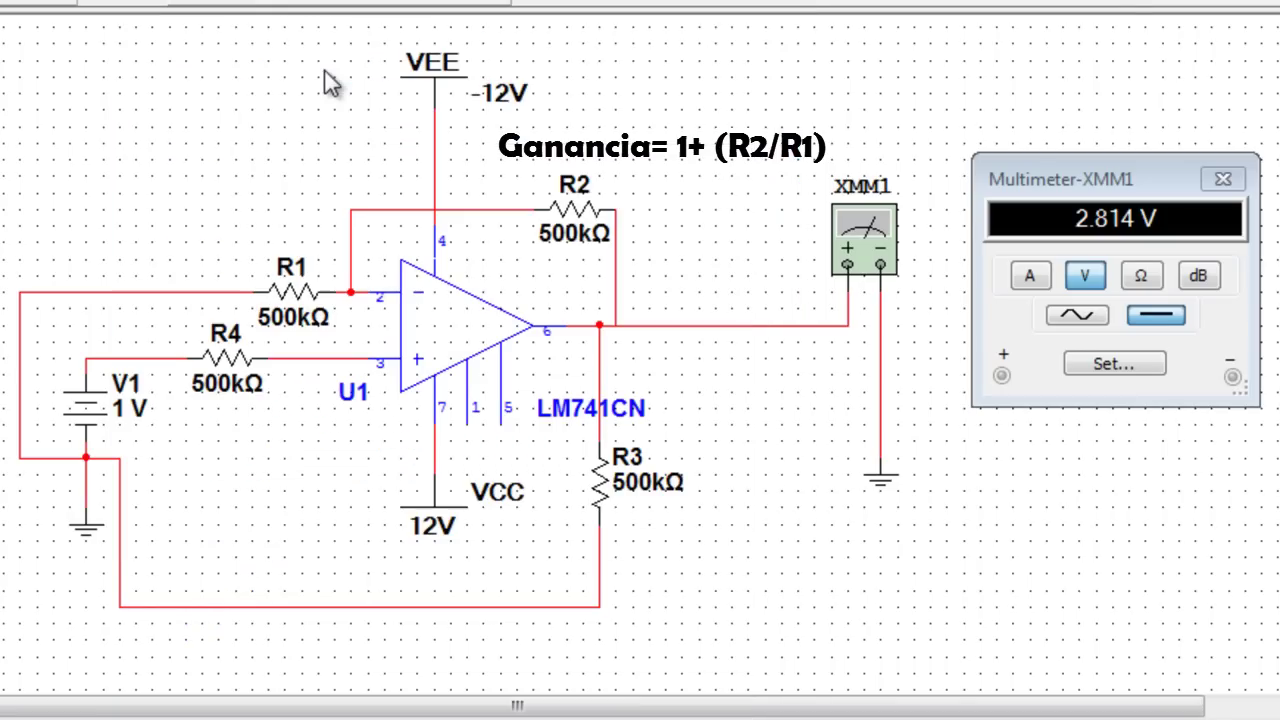
pyautogui.click(212, 6)
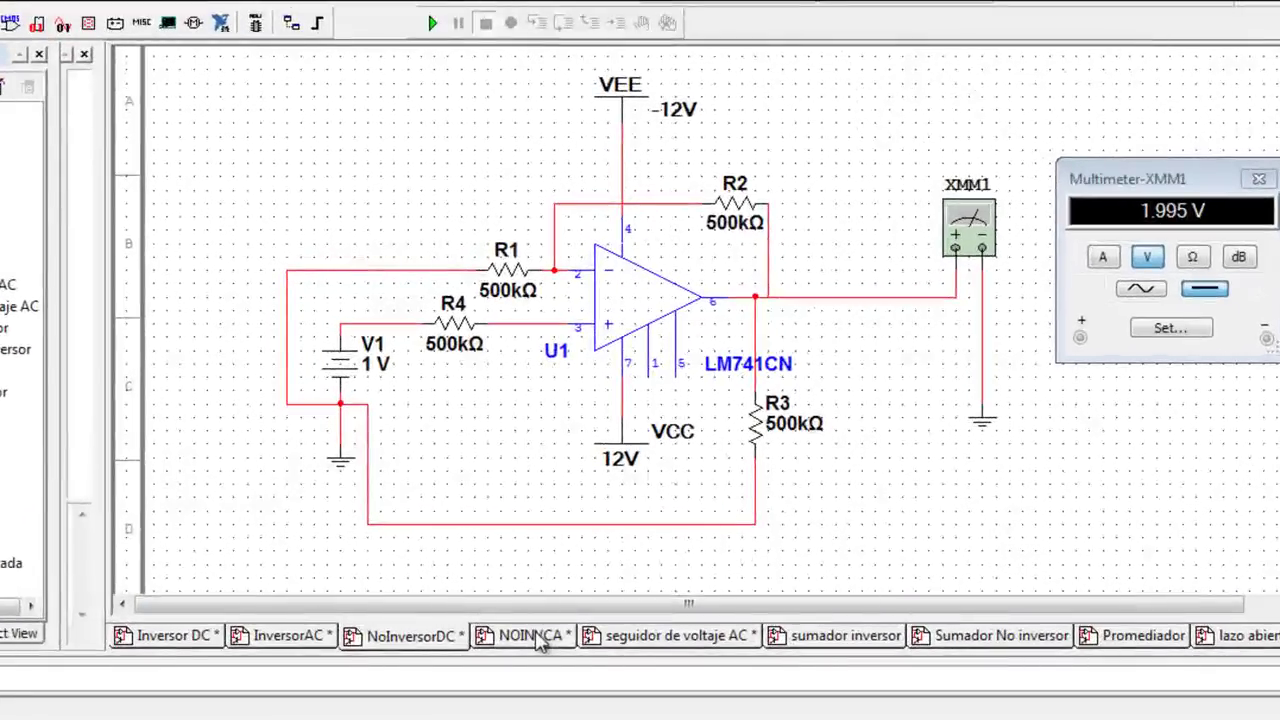
# Simulate the NOINVCA circuit and examine its output on multimeter XMM1 and oscilloscope XSC1
pyautogui.click(560, 581)
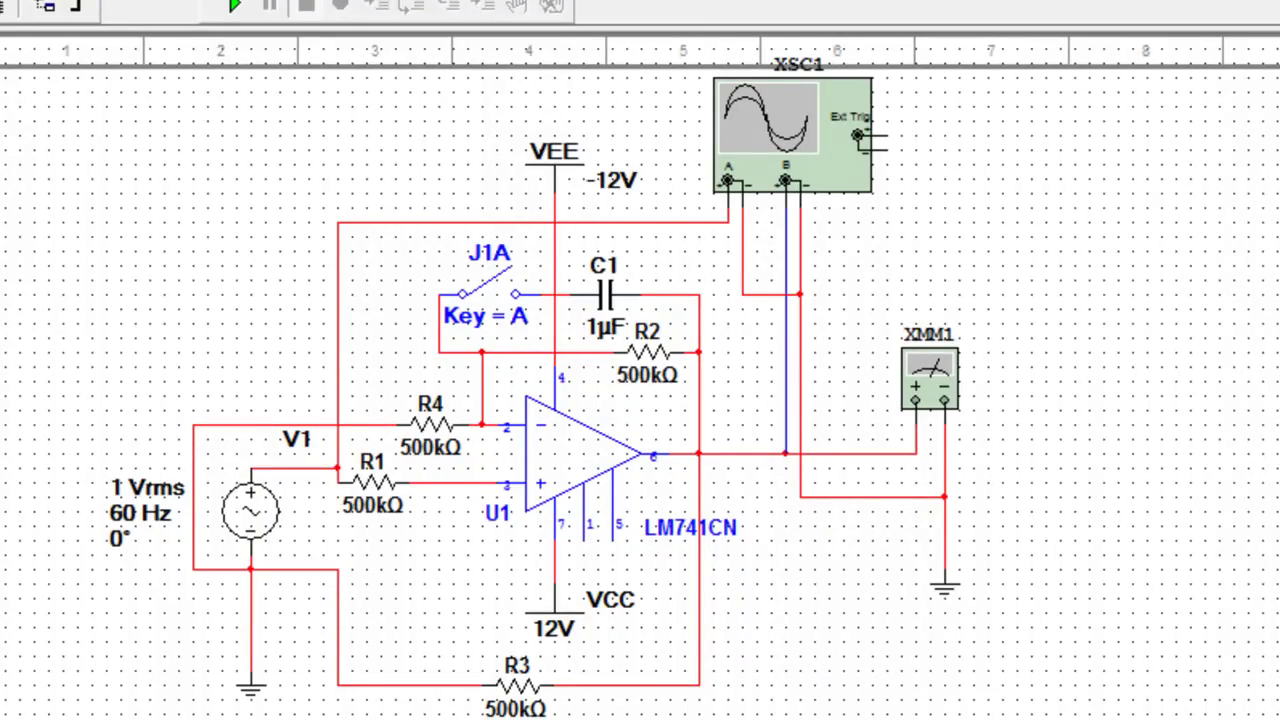
pyautogui.click(930, 378)
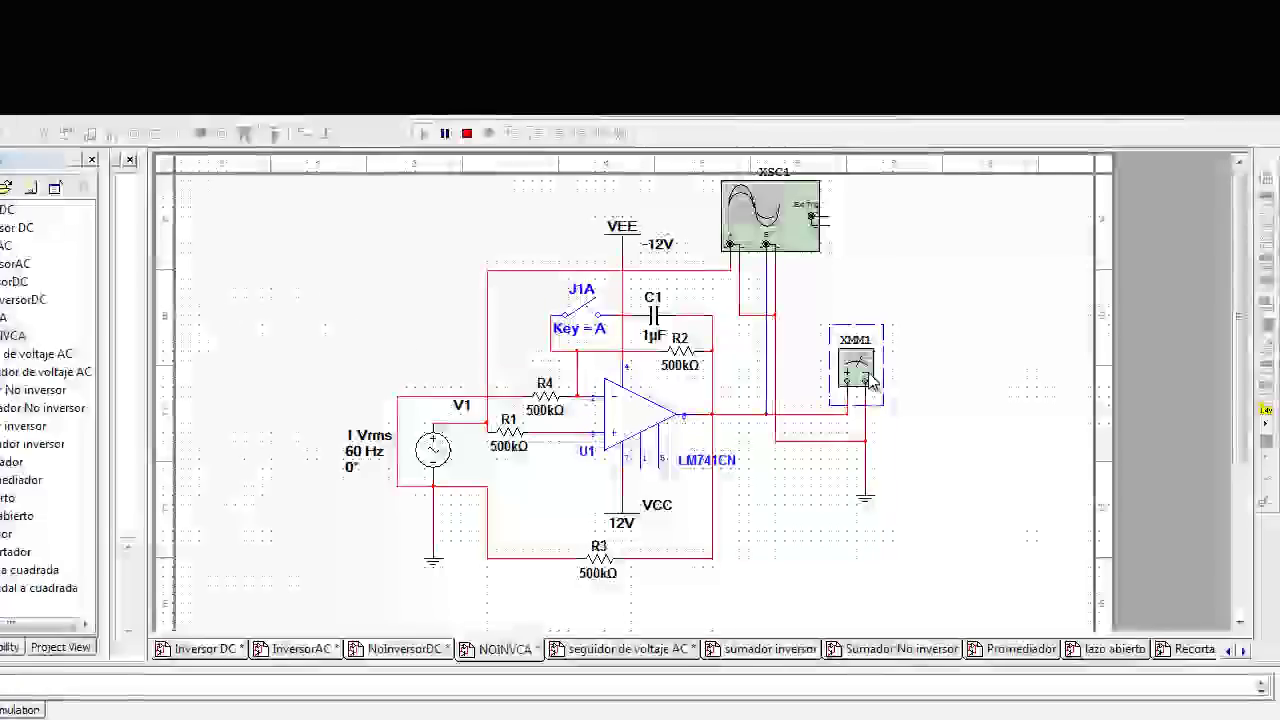
pyautogui.doubleClick(1033, 342)
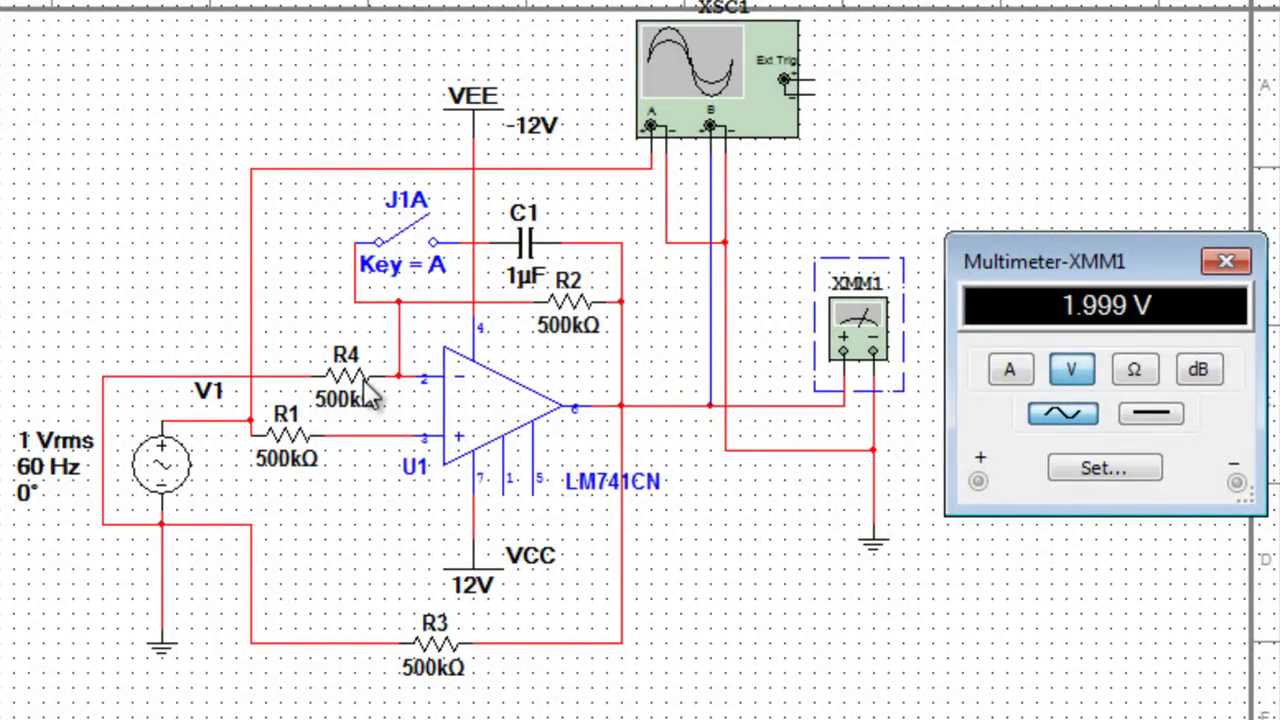
pyautogui.doubleClick(734, 93)
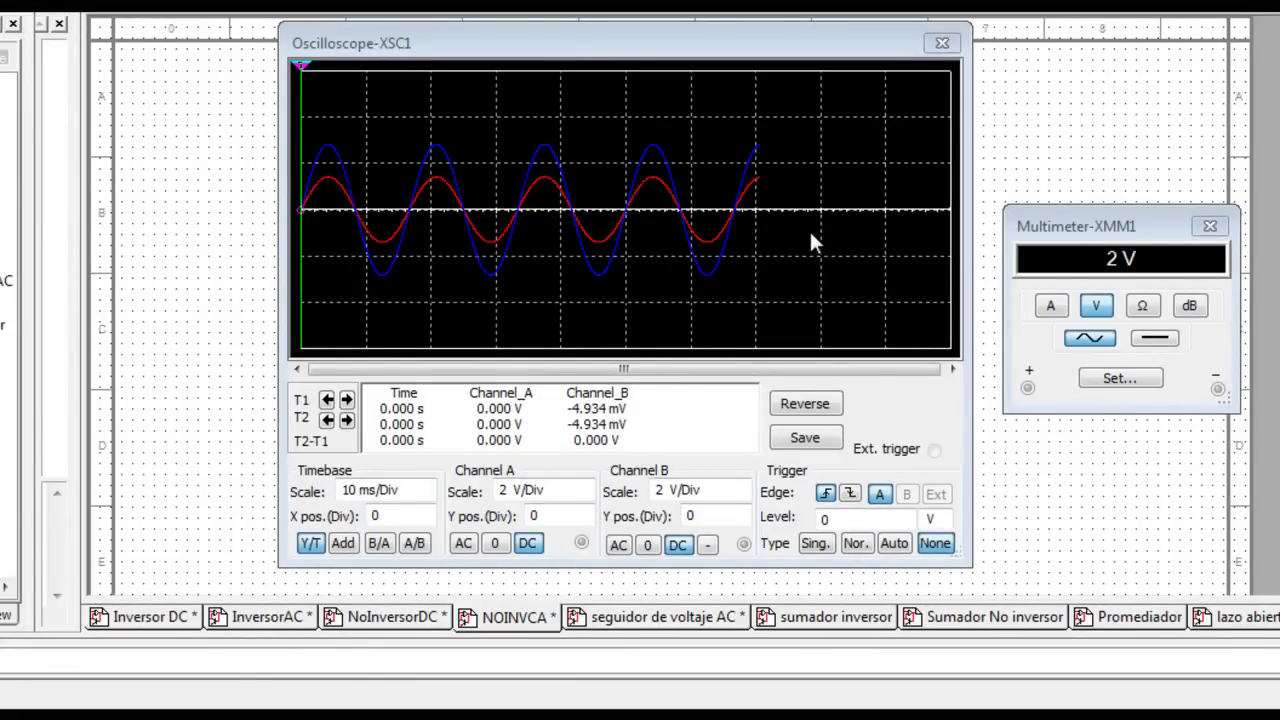
pyautogui.click(942, 45)
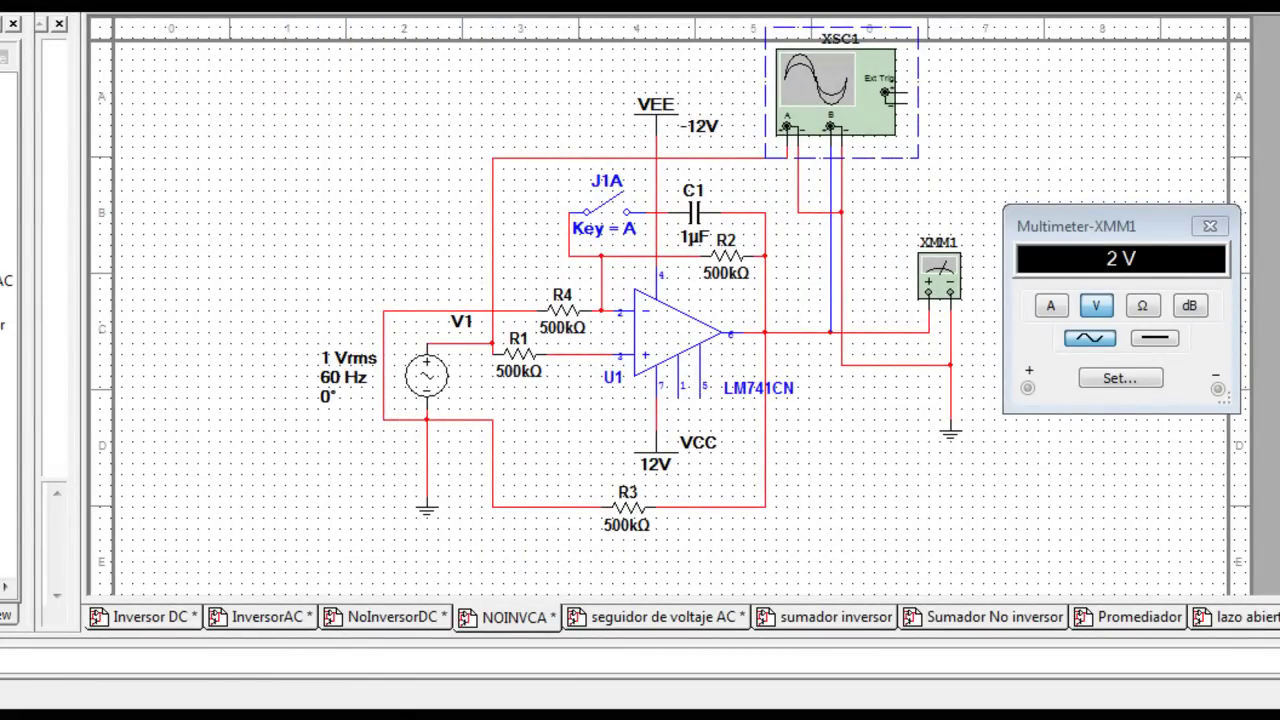
# Set AC source V1 to 100 V RMS and examine the response on oscilloscope XSC1 with both channels at 50 V/Div
pyautogui.click(434, 390)
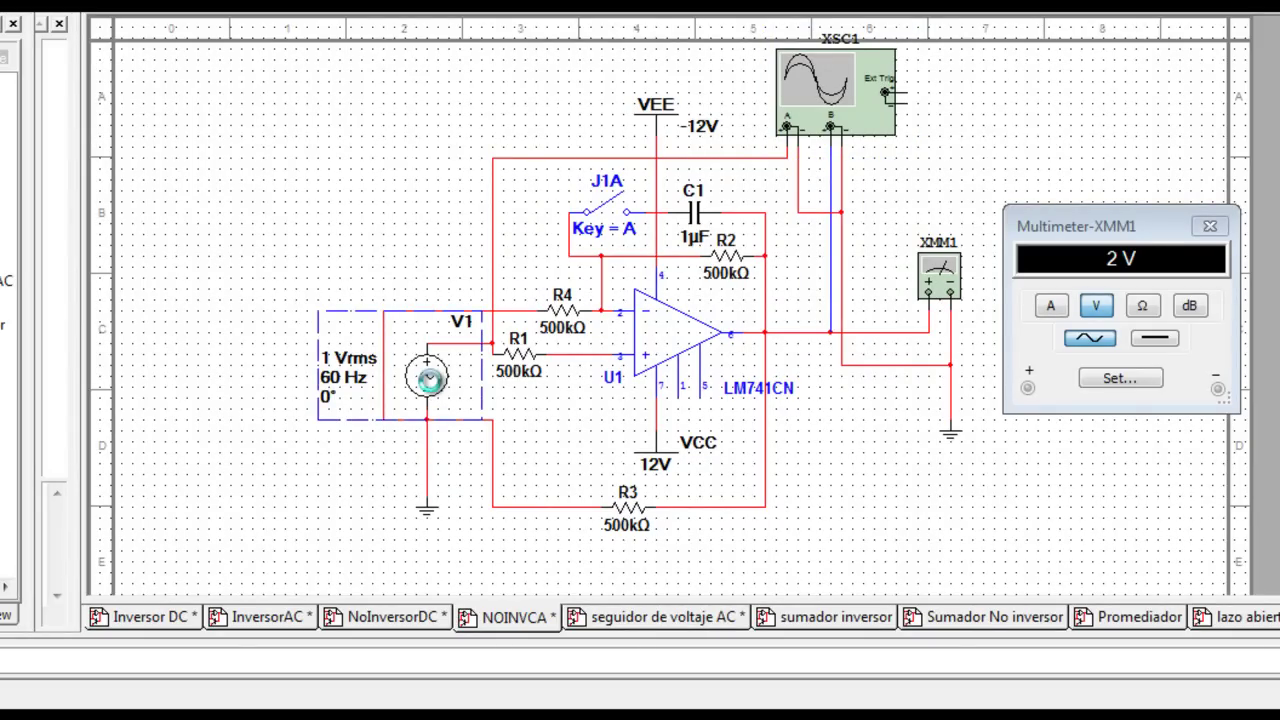
pyautogui.doubleClick(428, 378)
pyautogui.click(700, 76)
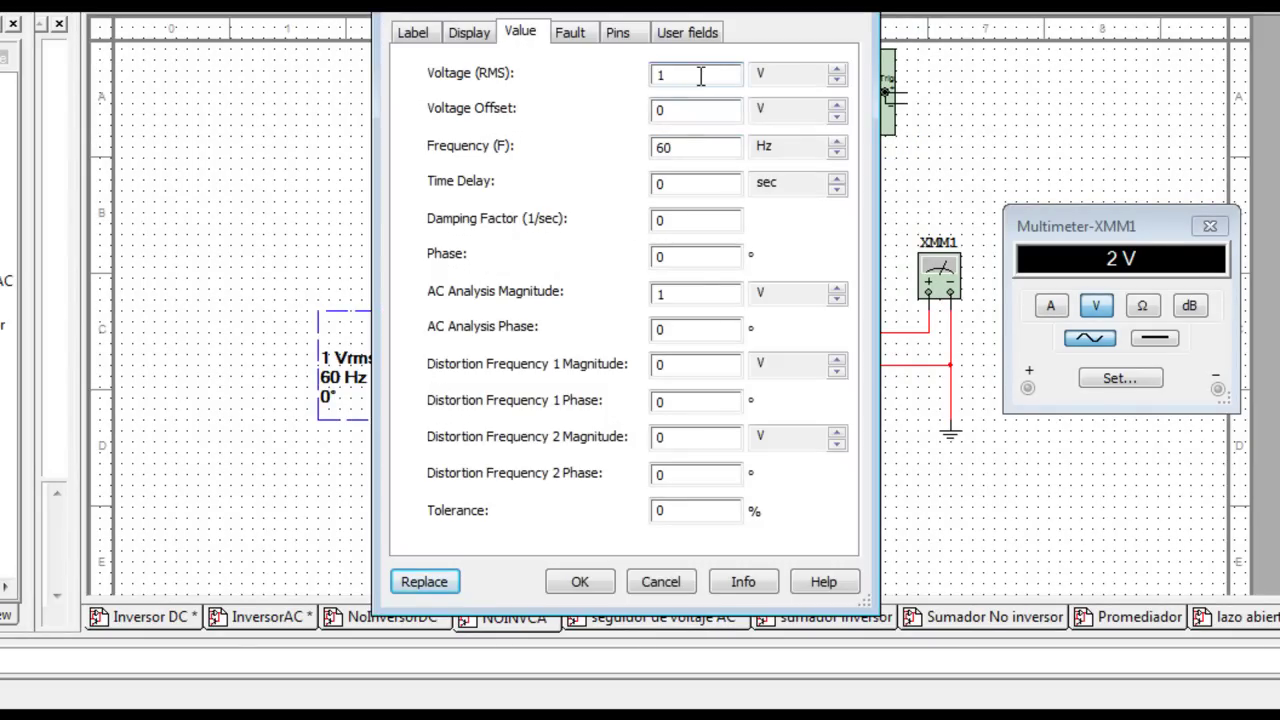
pyautogui.write('00')
pyautogui.click(585, 589)
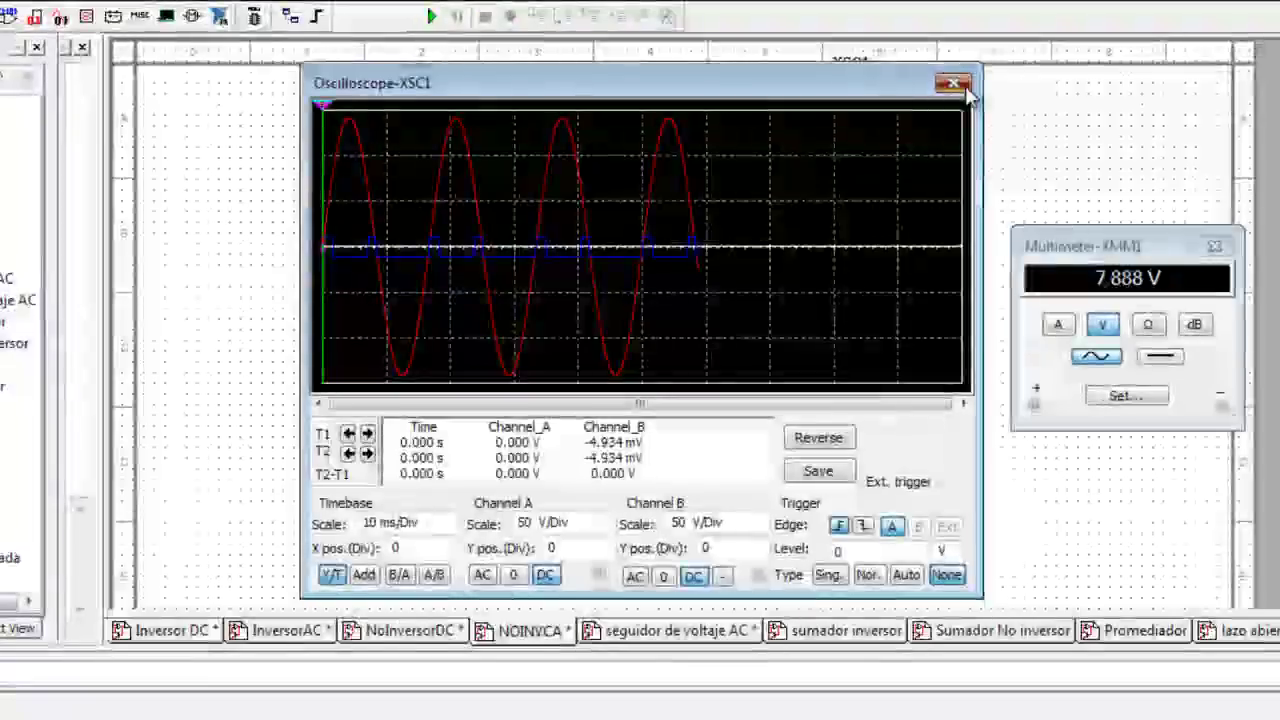
pyautogui.click(962, 87)
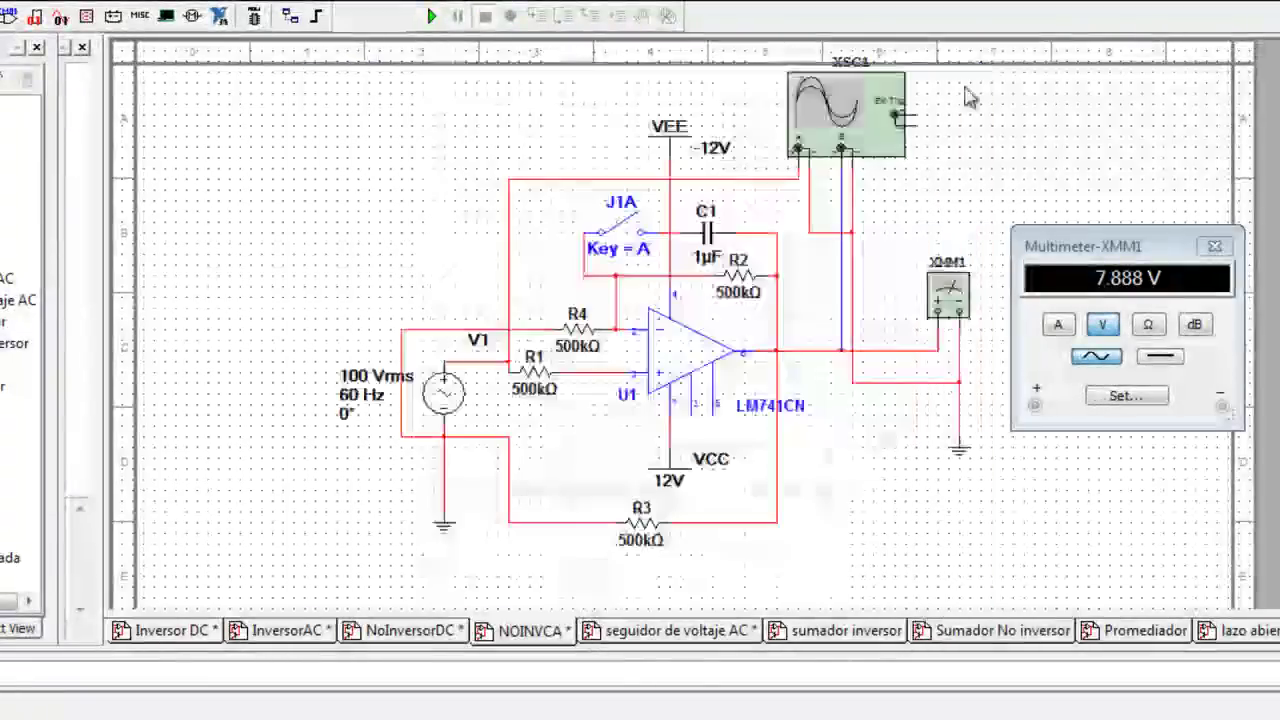
# Set the RMS voltage of AC source V1 to 1 V
pyautogui.click(452, 402)
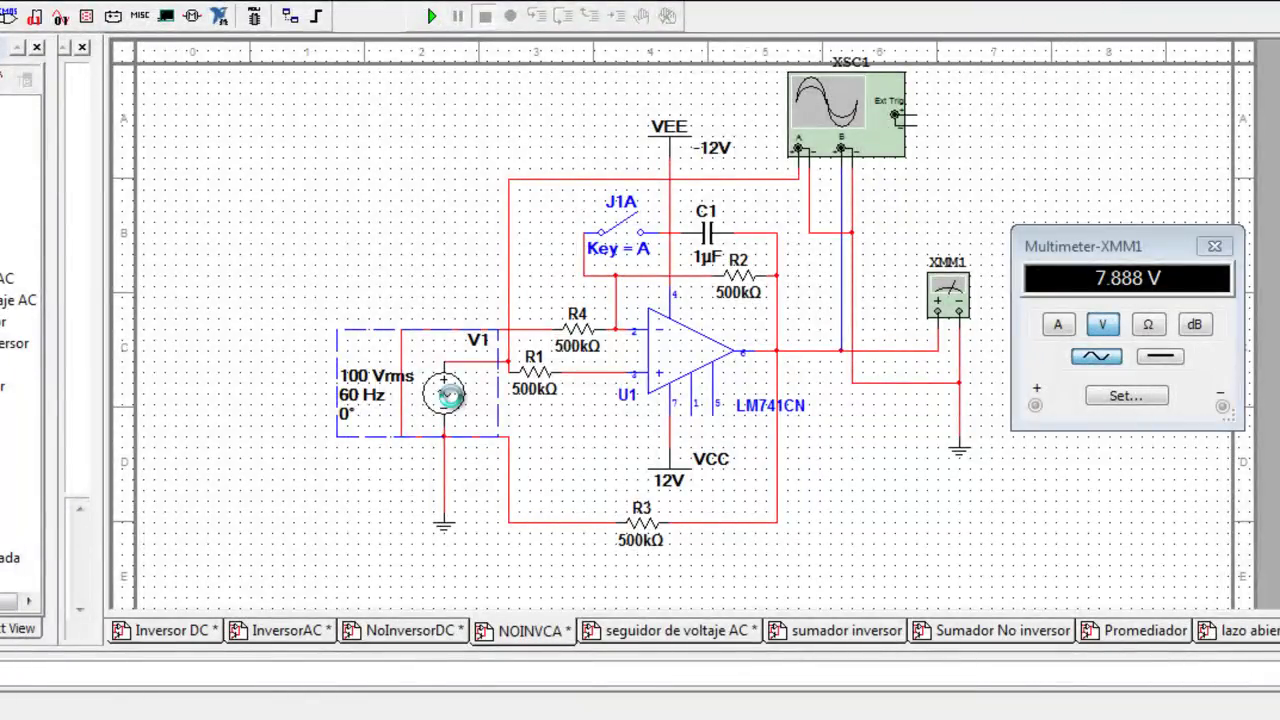
pyautogui.doubleClick(499, 421)
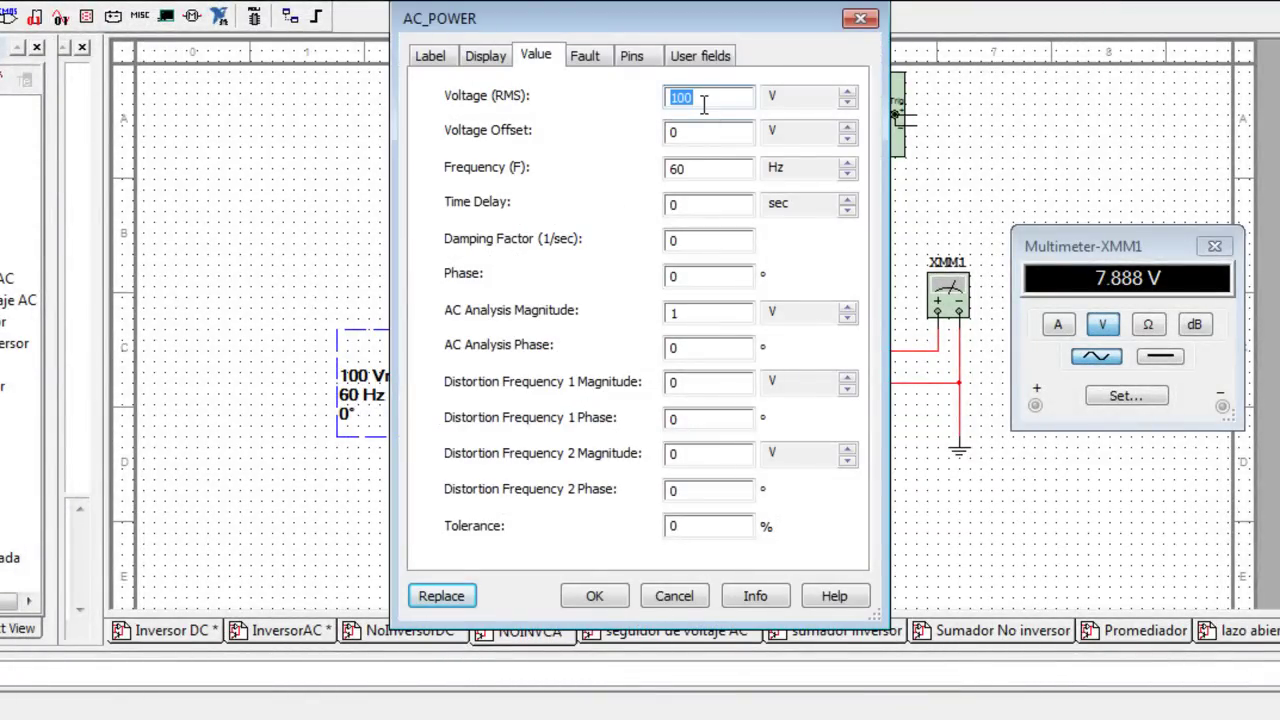
pyautogui.write('1')
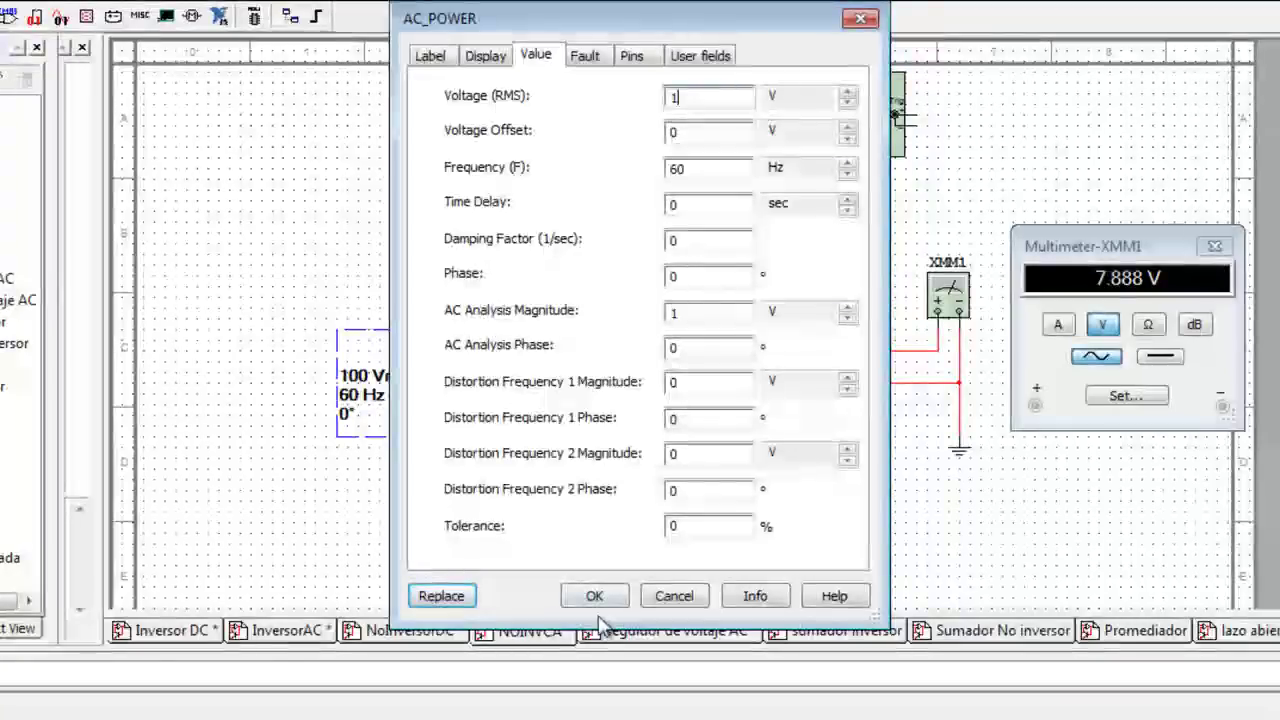
pyautogui.click(594, 595)
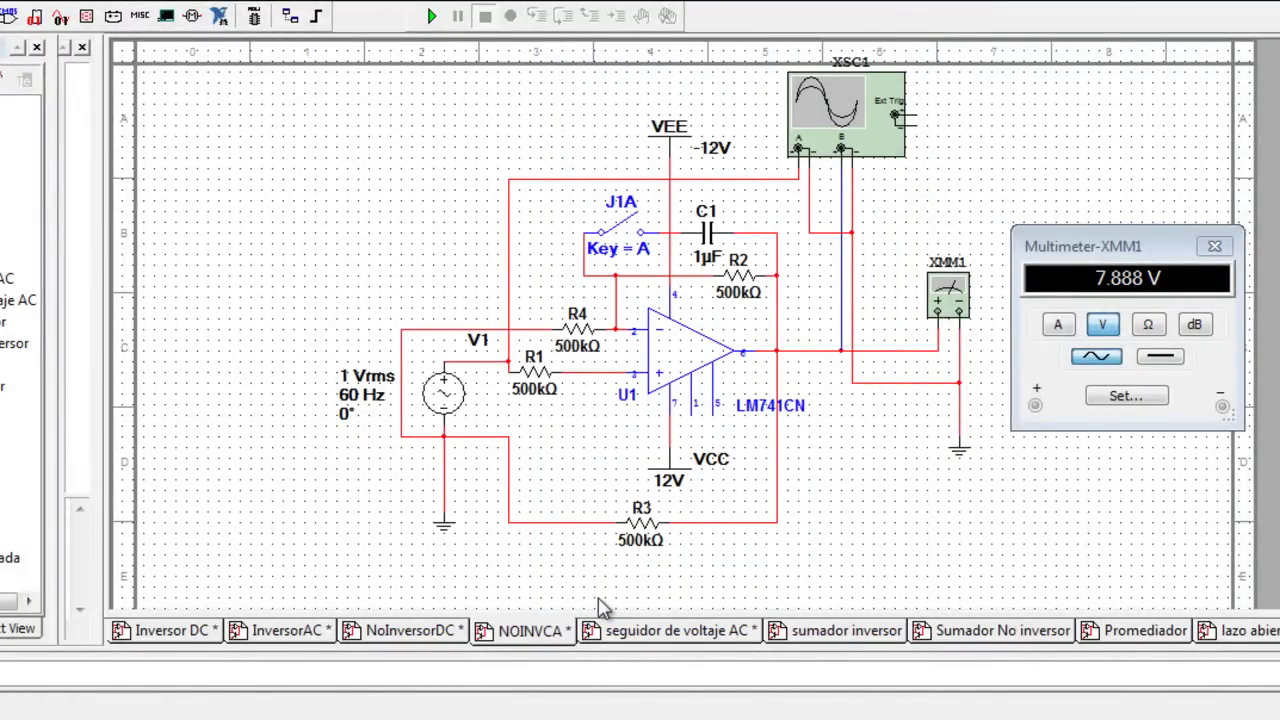
# Set both channels of oscilloscope XSC1 to 2 V/Div and rerun the simulation to examine the waveforms
pyautogui.doubleClick(808, 106)
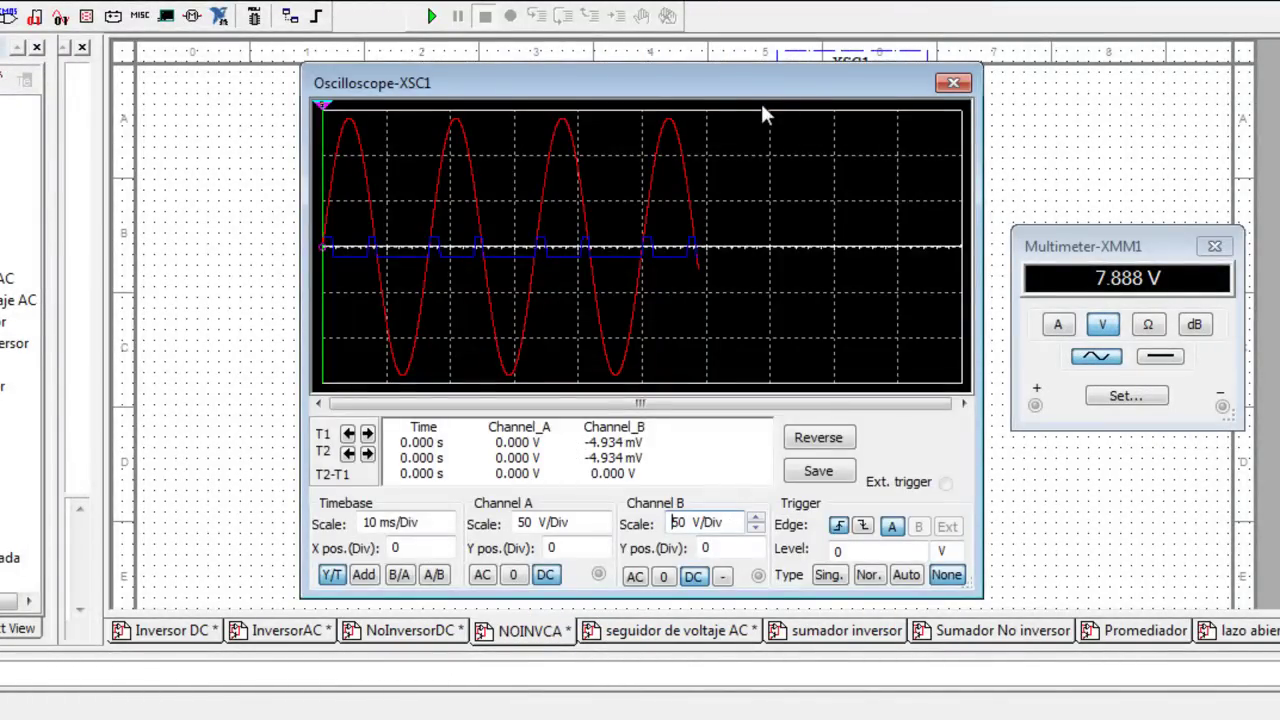
pyautogui.moveTo(502, 84); pyautogui.dragTo(27, 63)
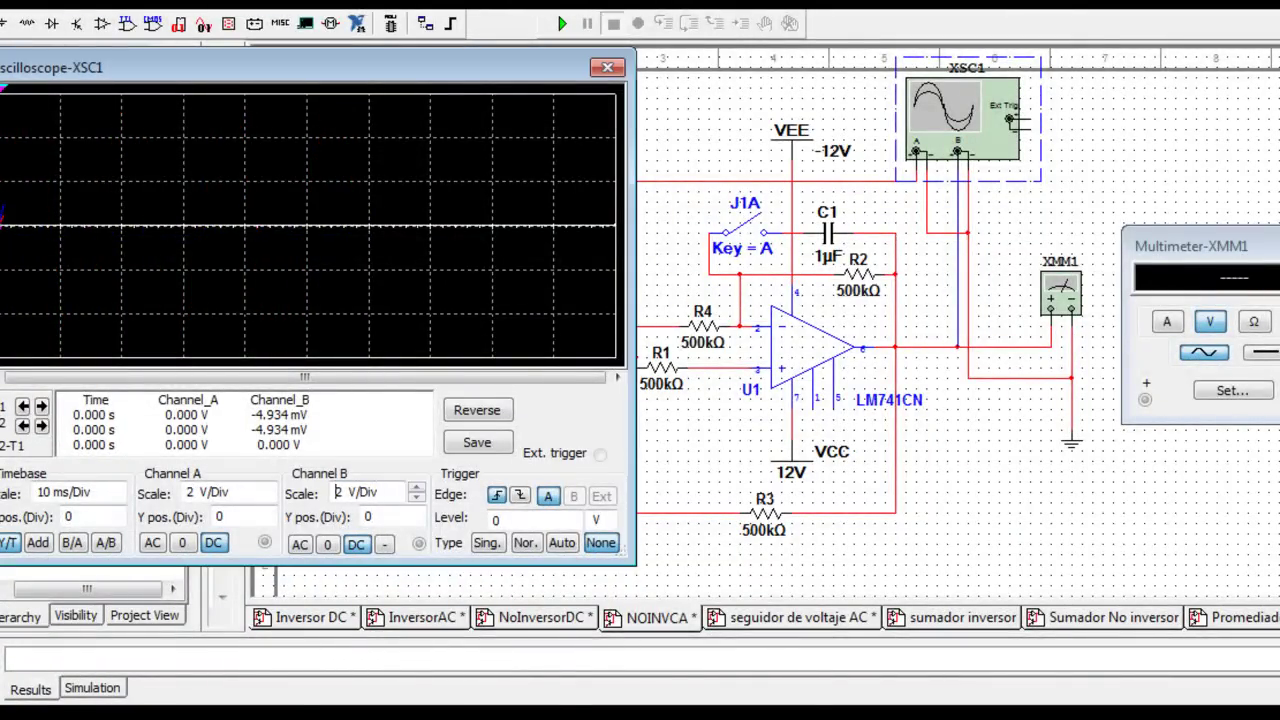
pyautogui.press('F5')
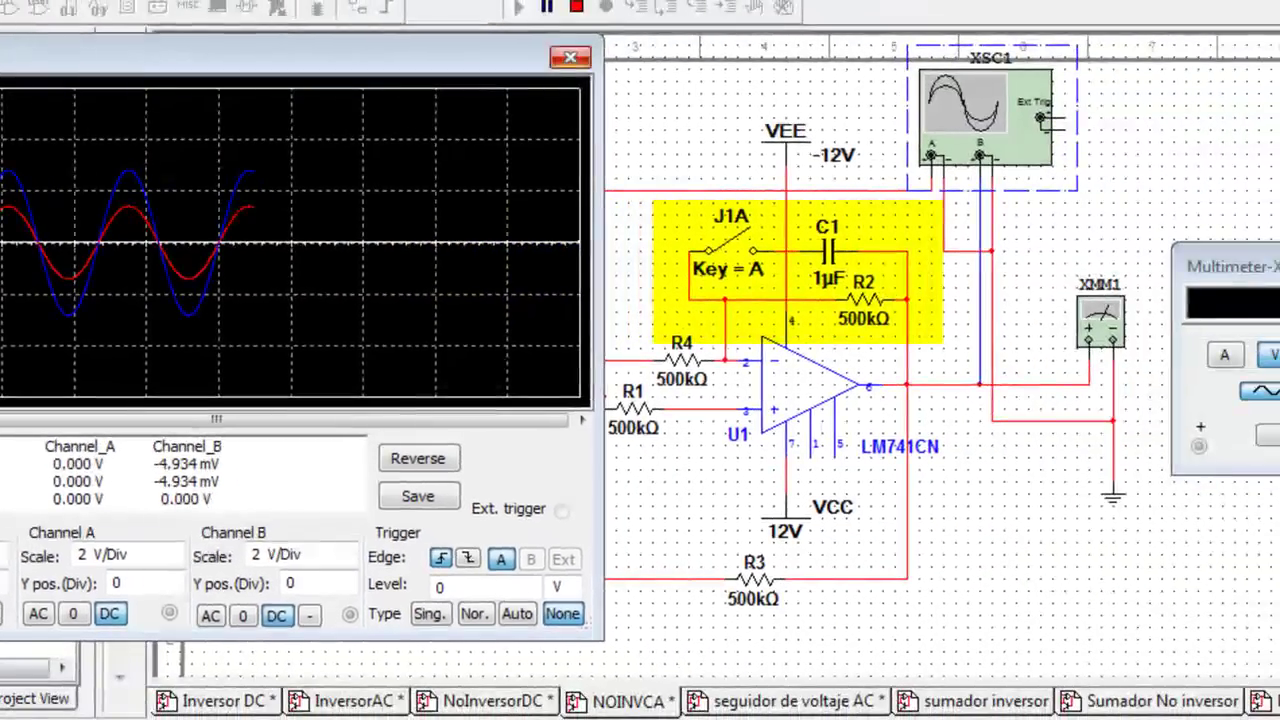
pyautogui.hotkey('alt', 'F4')
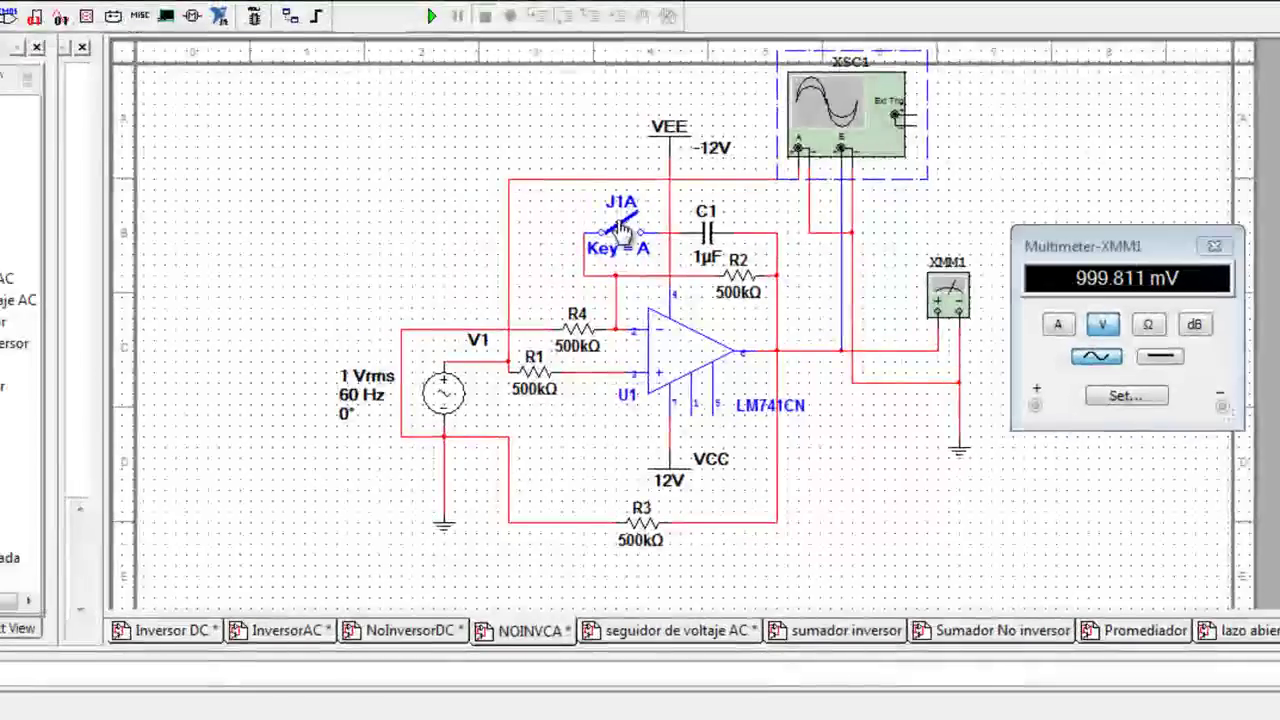
# Close switch J1A to connect capacitor C1, rerun the simulation and view the waveforms on oscilloscope XSC1
pyautogui.click(622, 230)
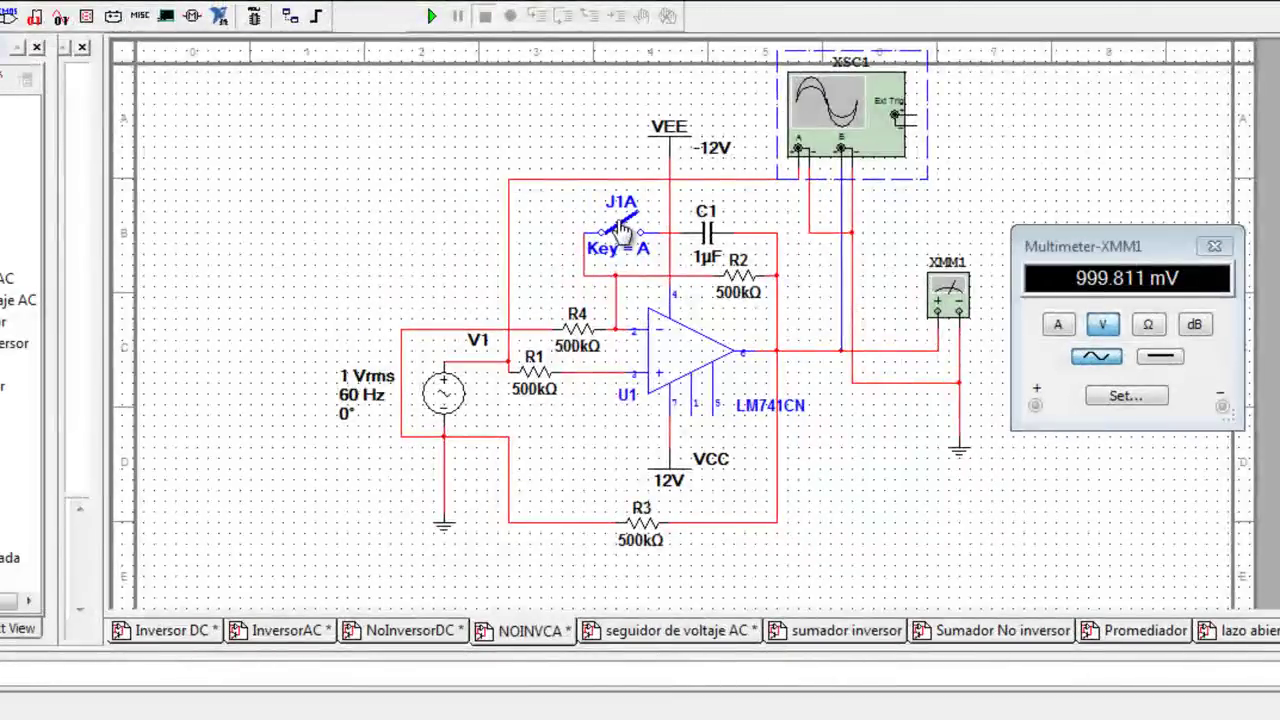
pyautogui.click(433, 18)
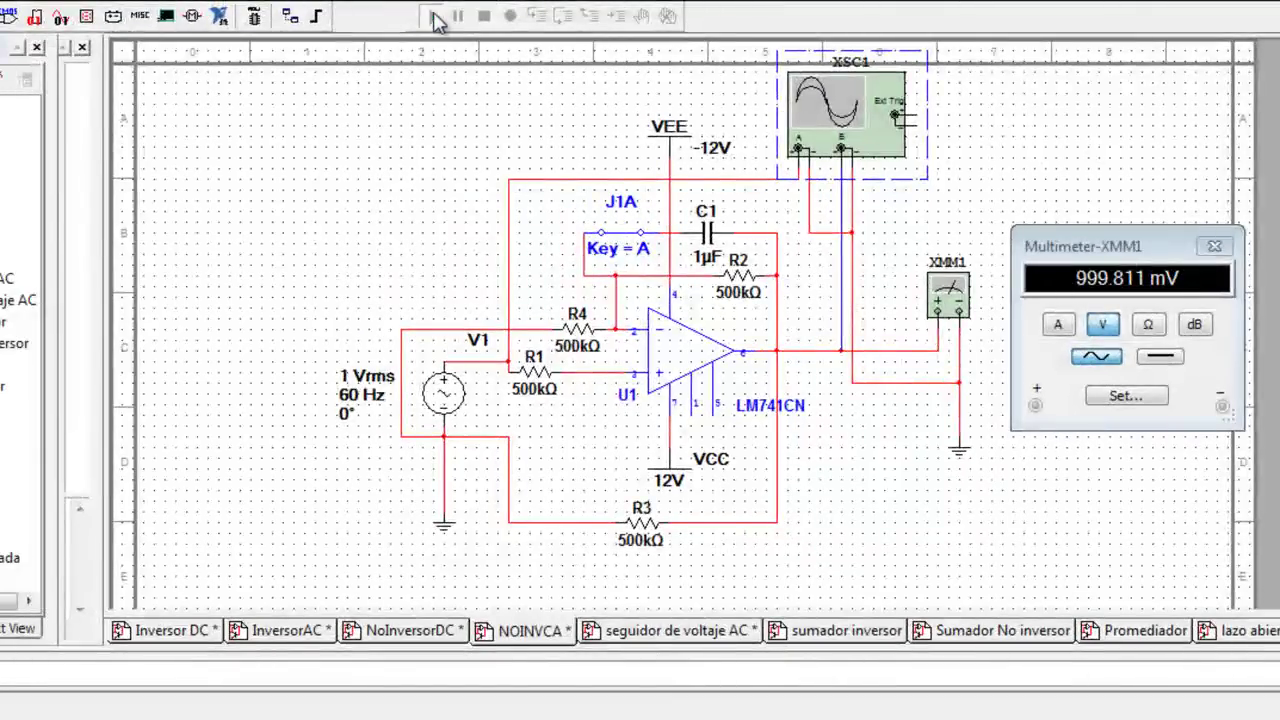
pyautogui.doubleClick(858, 122)
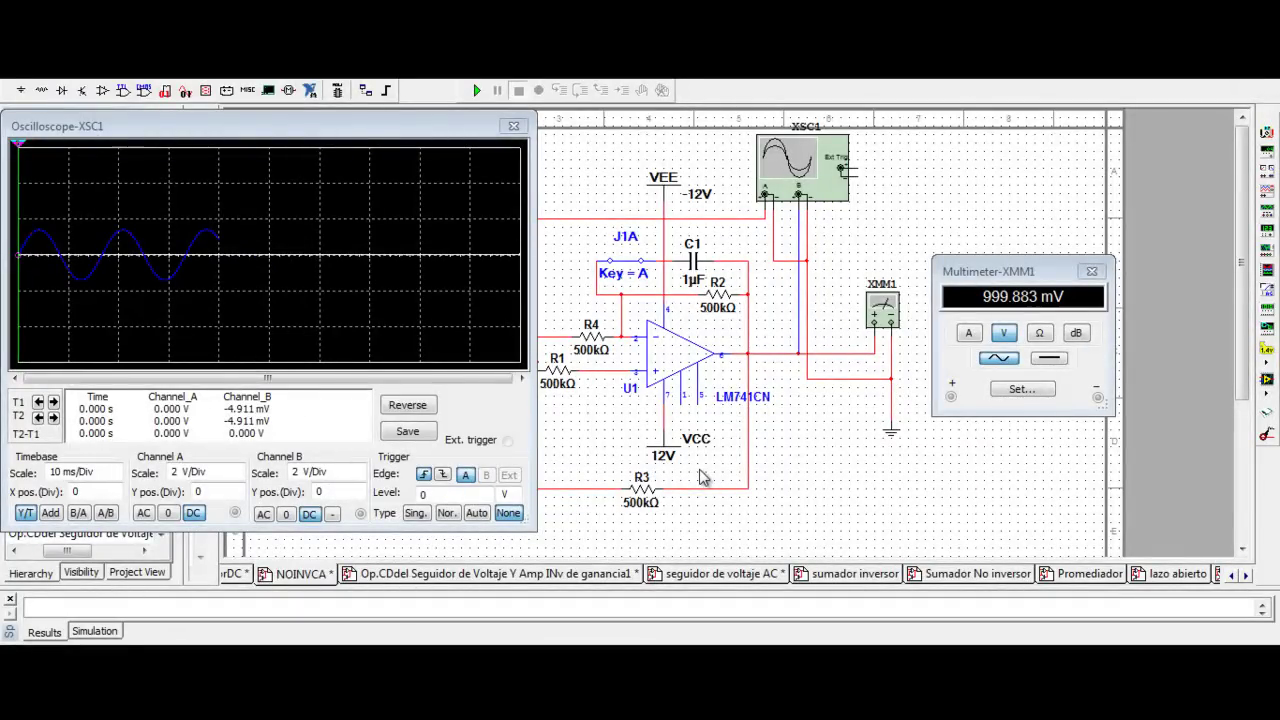
# Open the circuit sheet "Op.CDdel Seguidor de Voltaje Y Amp INv de ganancia1"
pyautogui.click(581, 576)
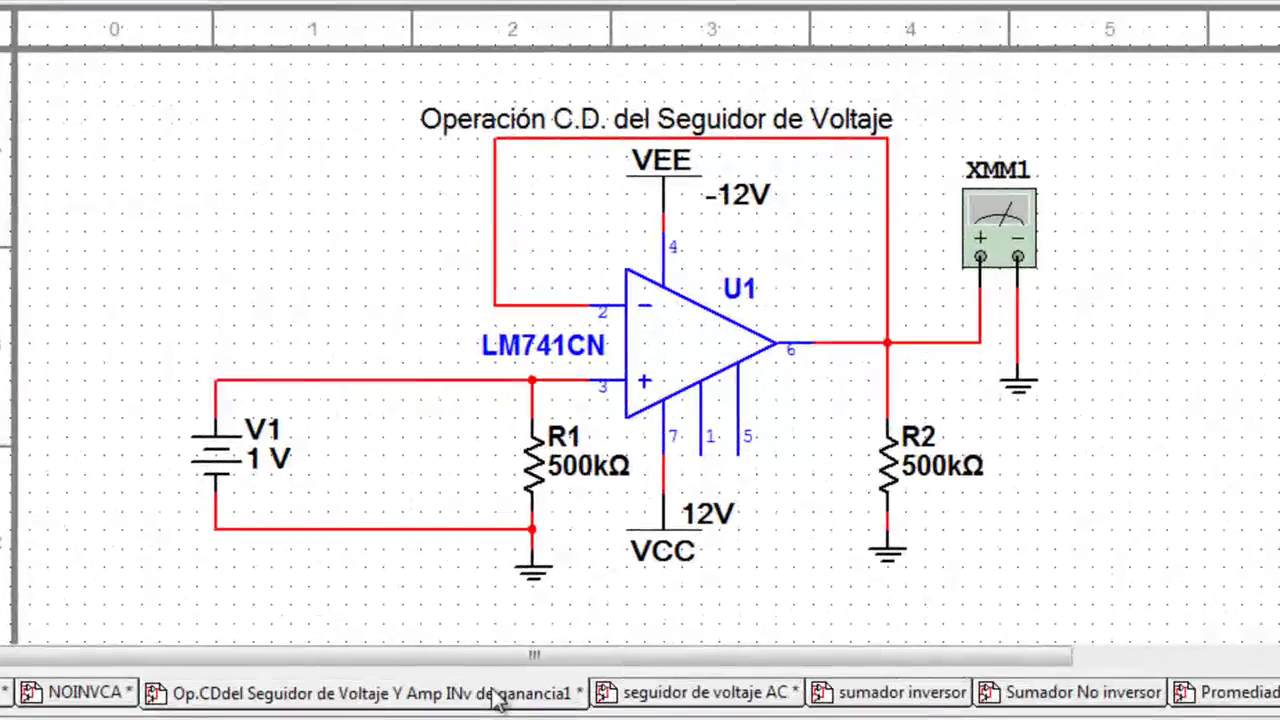